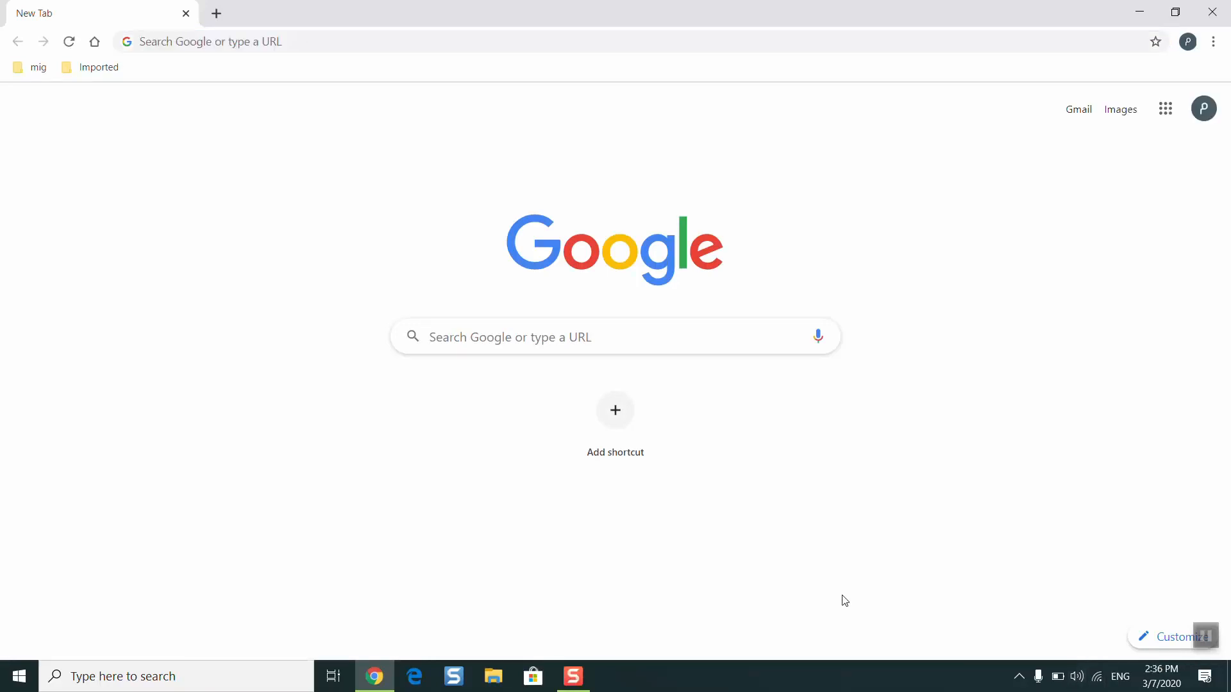
Step: Check the capacity and free space of the New Volume (F:) USB drive in File Explorer, and close the window
{"action": "key", "text": "super+e"}
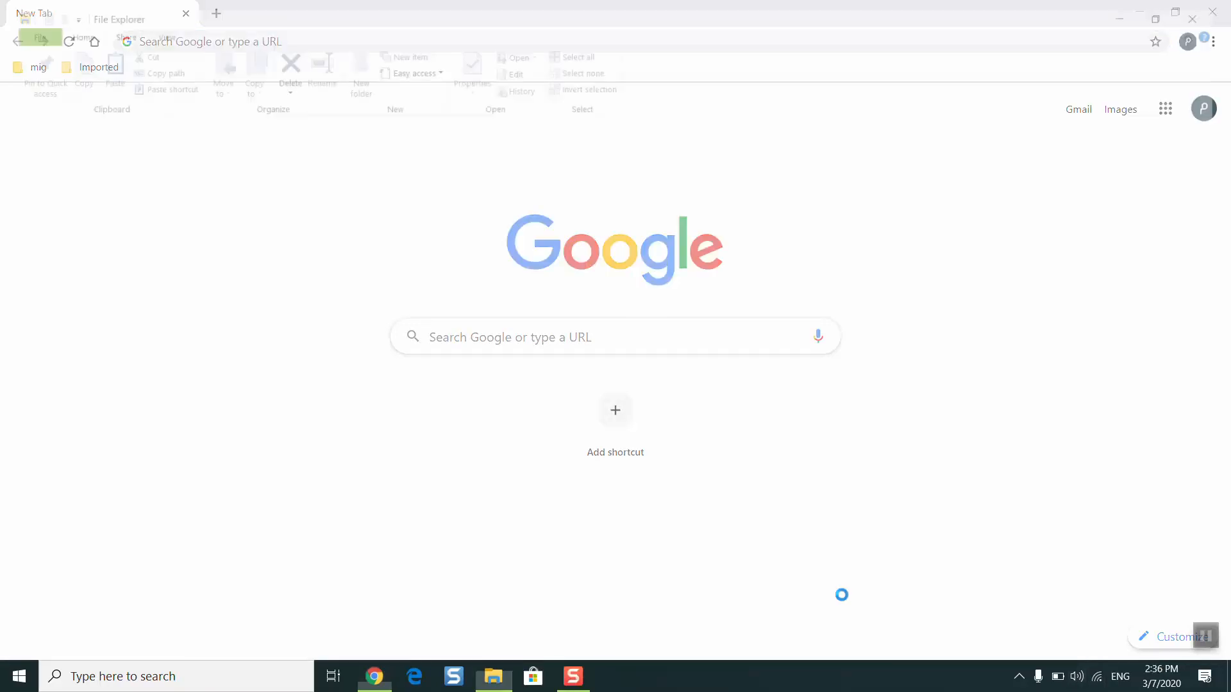
{"action": "left_click", "coordinate": [56, 372]}
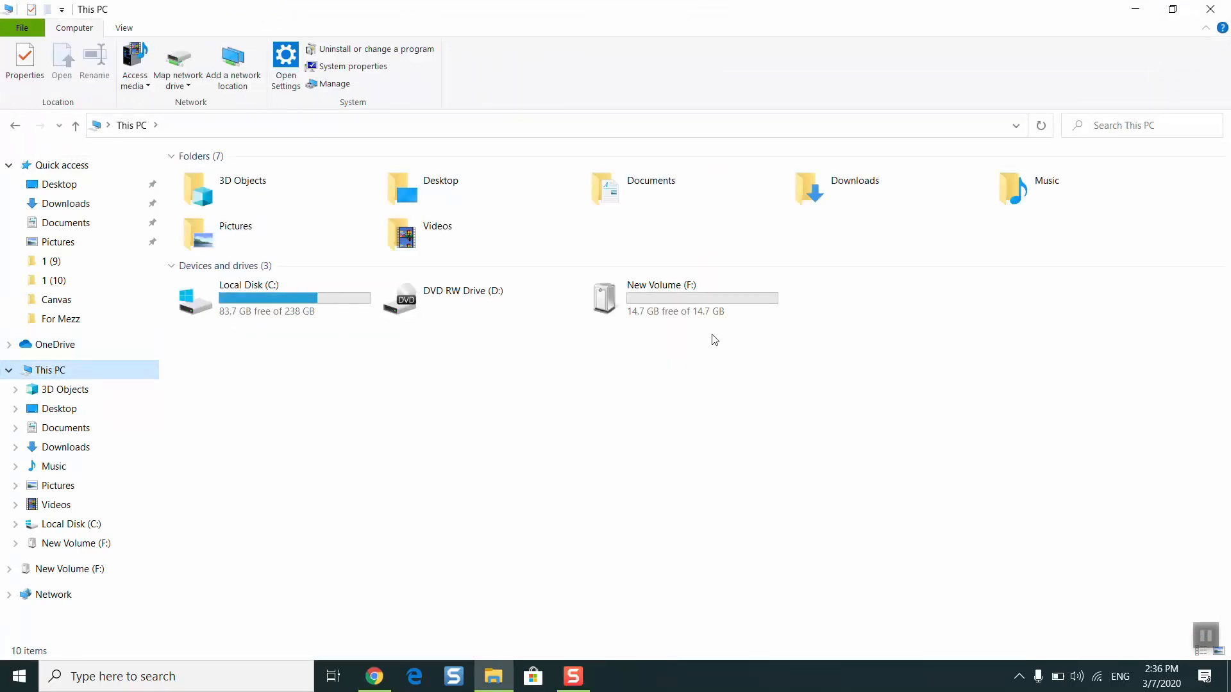
{"action": "mouse_move", "coordinate": [710, 312]}
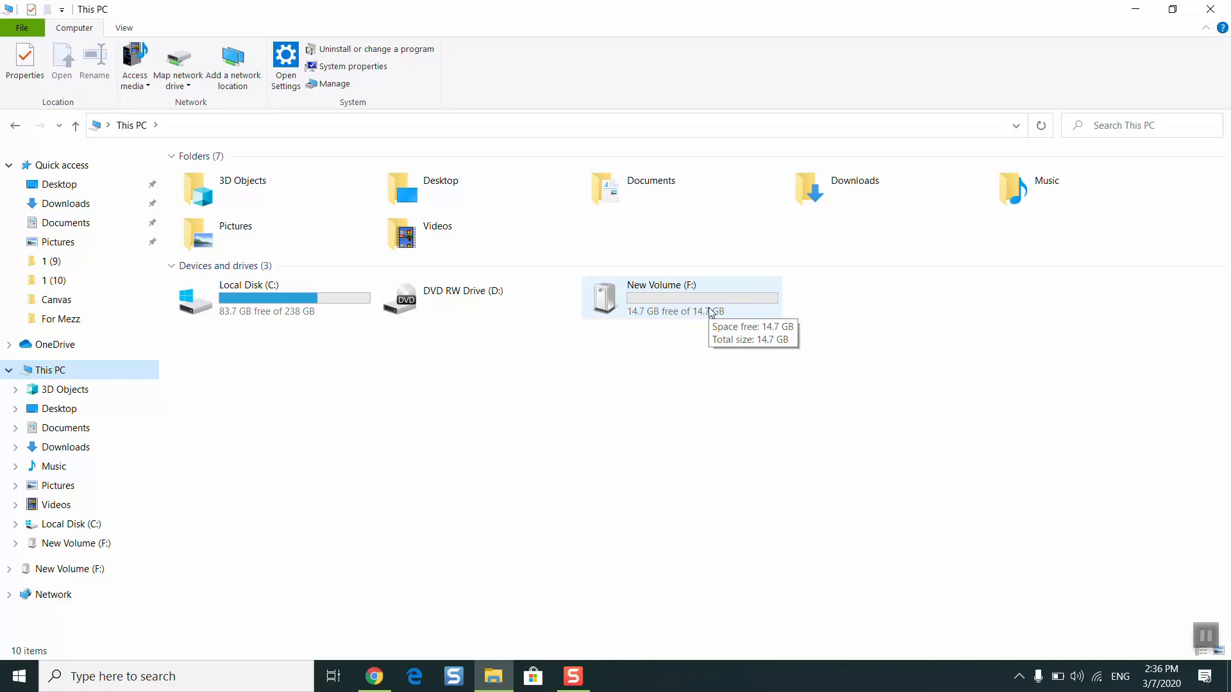
{"action": "left_click", "coordinate": [1211, 9]}
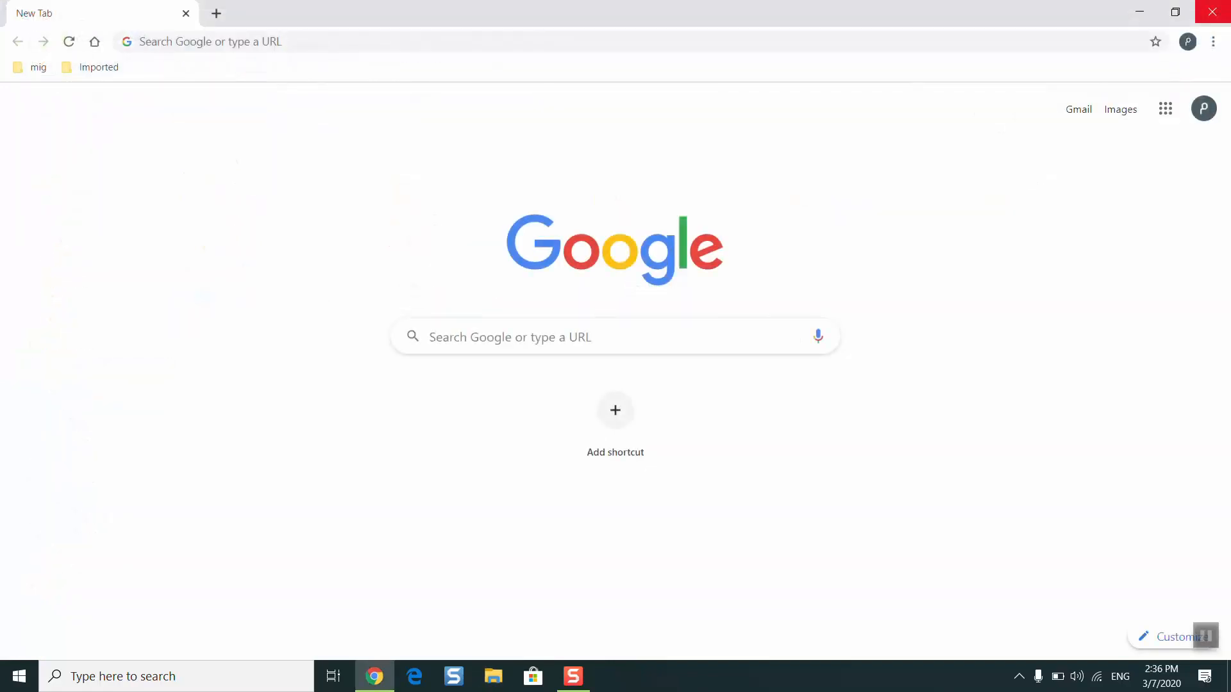
Step: Search the web for "download windwos 10" and open Microsoft's Windows 10 download page from the results
{"action": "left_click", "coordinate": [561, 46]}
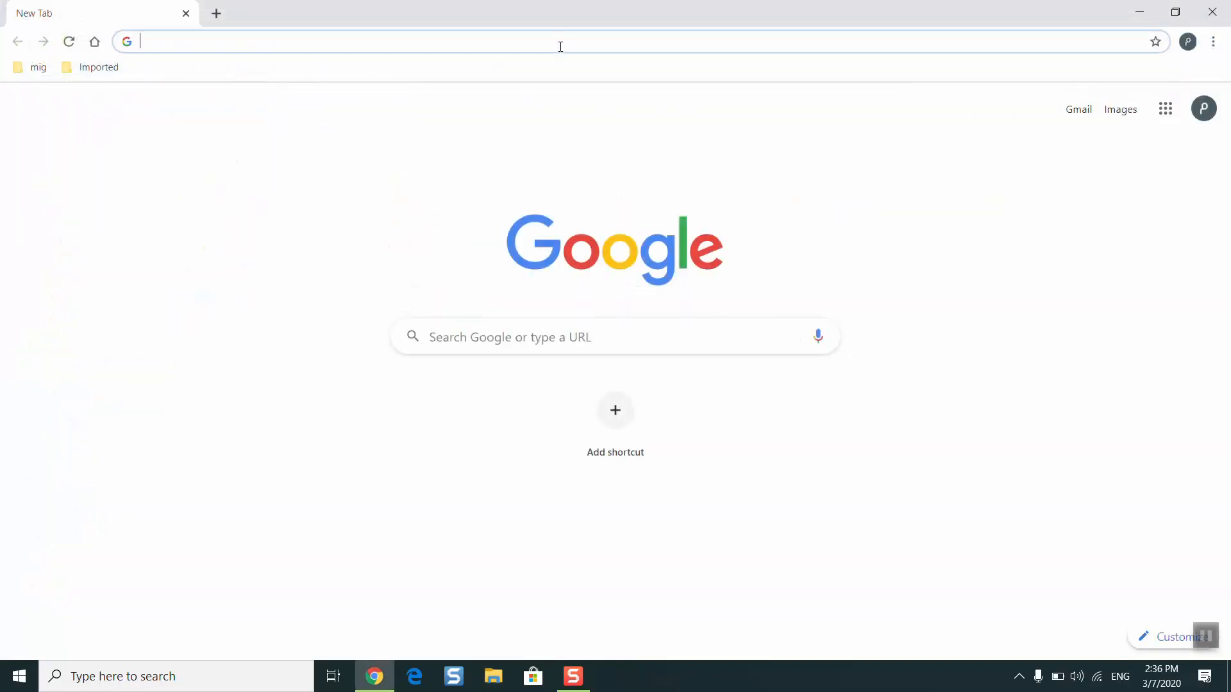
{"action": "type", "text": "d"}
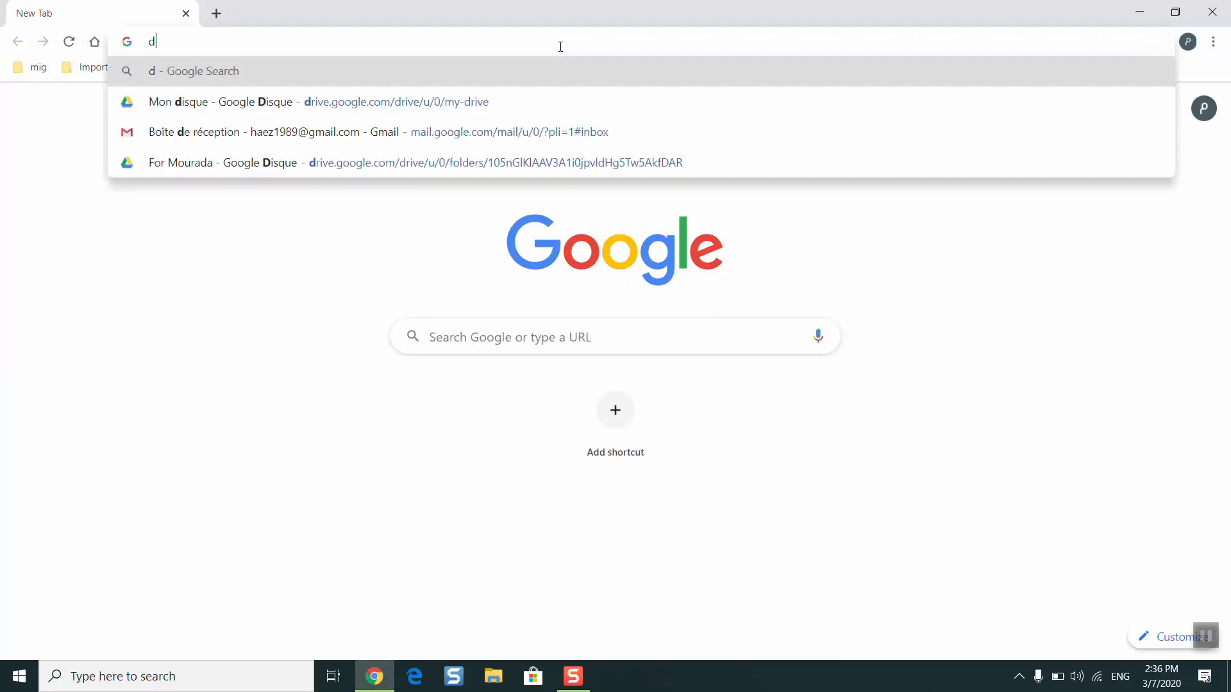
{"action": "type", "text": "ownload windwos "}
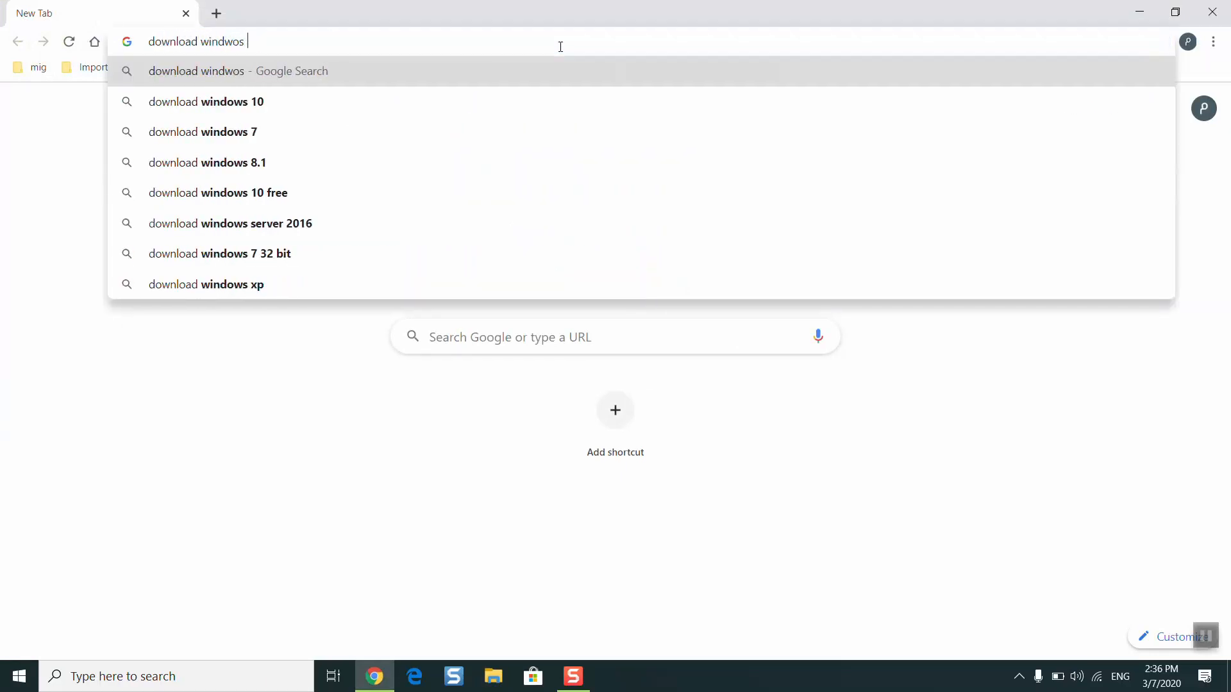
{"action": "type", "text": "10"}
{"action": "key", "text": "Return"}
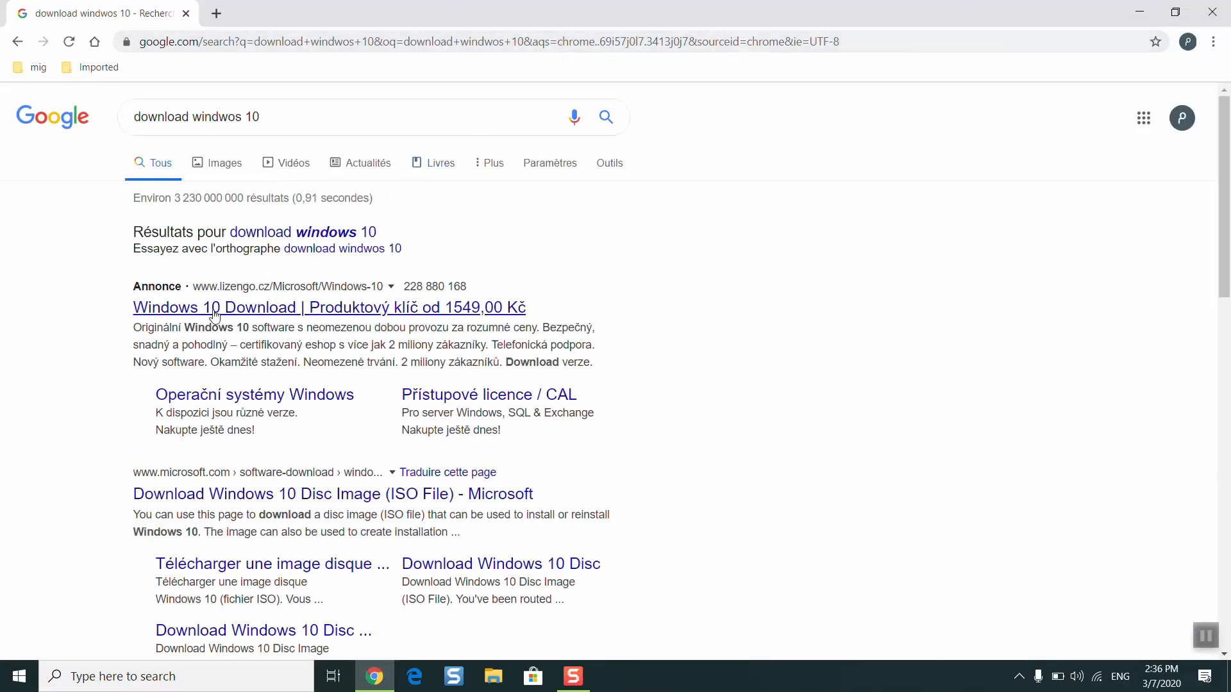
{"action": "left_click", "coordinate": [193, 494]}
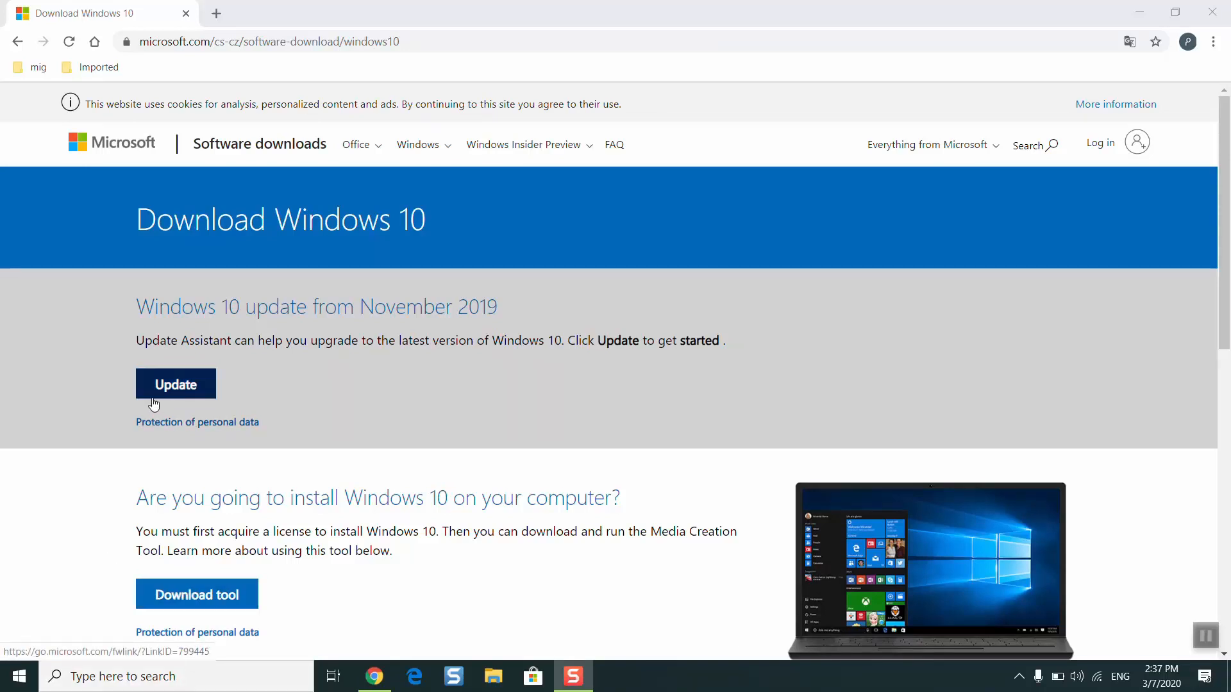
Step: Download and launch the Windows 10 Media Creation Tool, and accept its license terms
{"action": "left_click", "coordinate": [210, 596]}
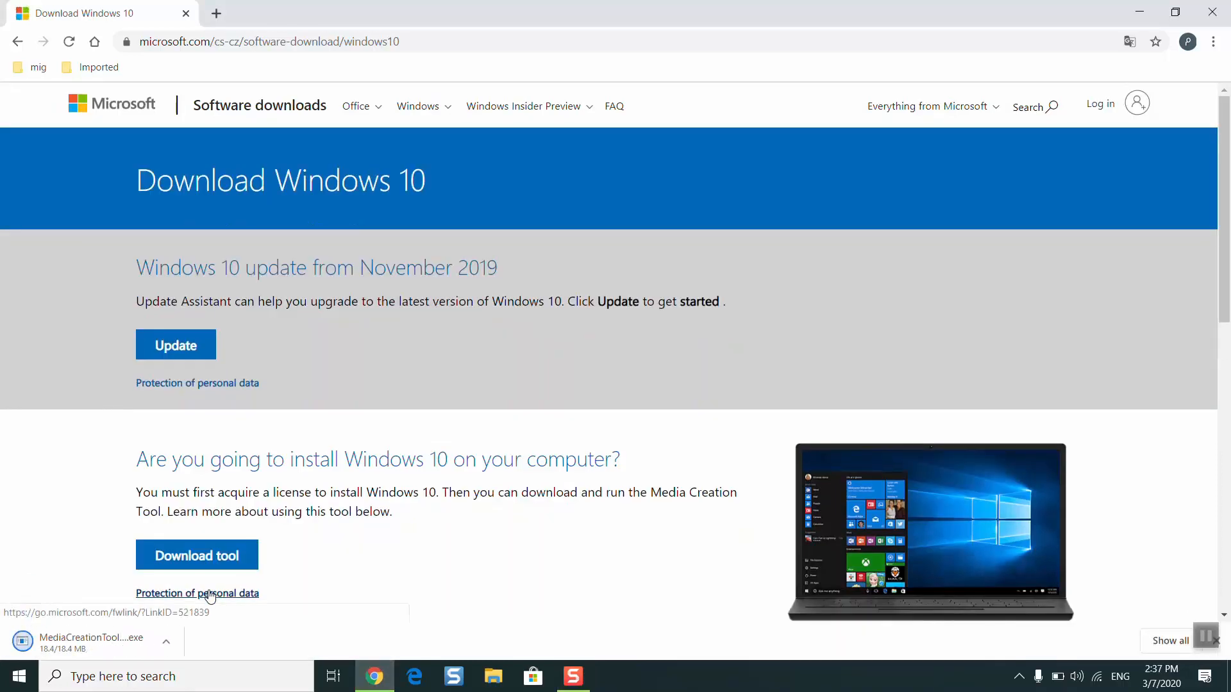
{"action": "left_click", "coordinate": [121, 645]}
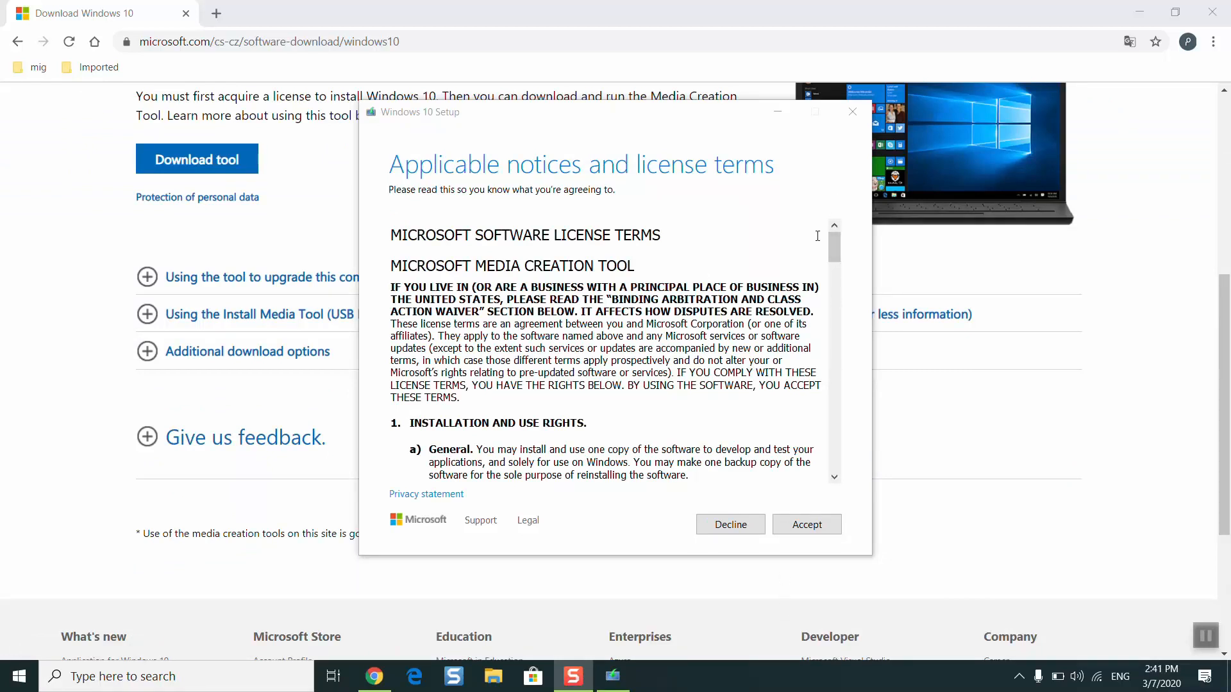
{"action": "left_click_drag", "start_coordinate": [837, 258], "coordinate": [829, 491]}
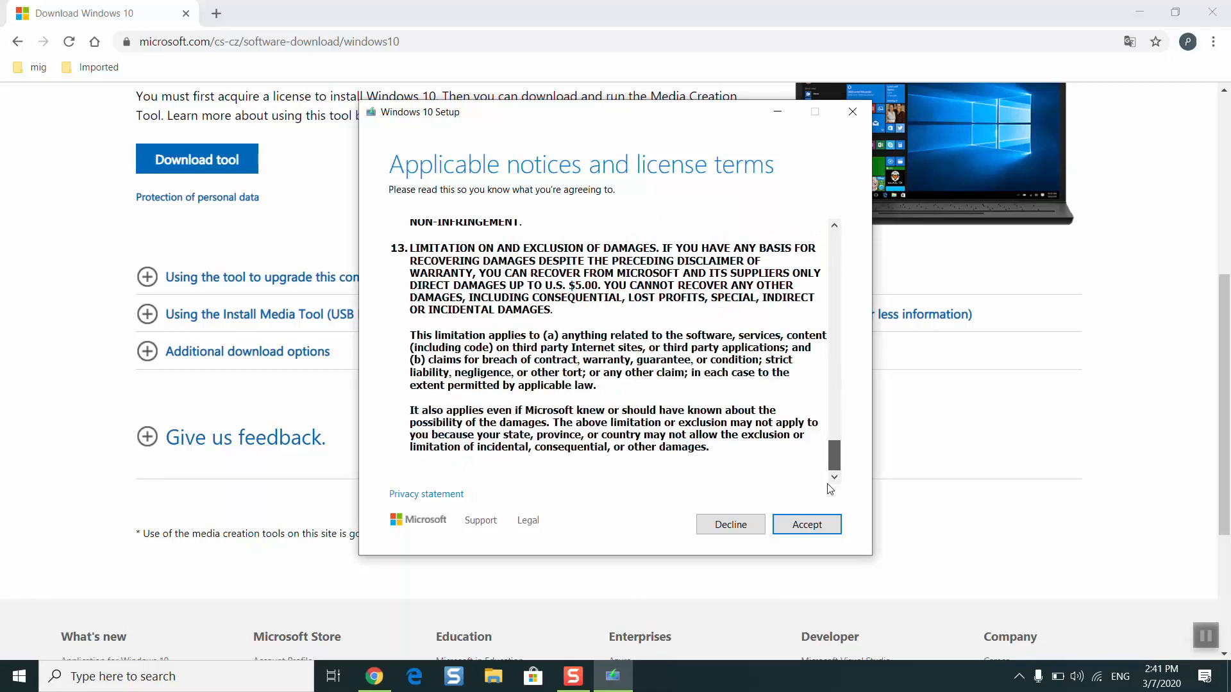
{"action": "left_click", "coordinate": [805, 524]}
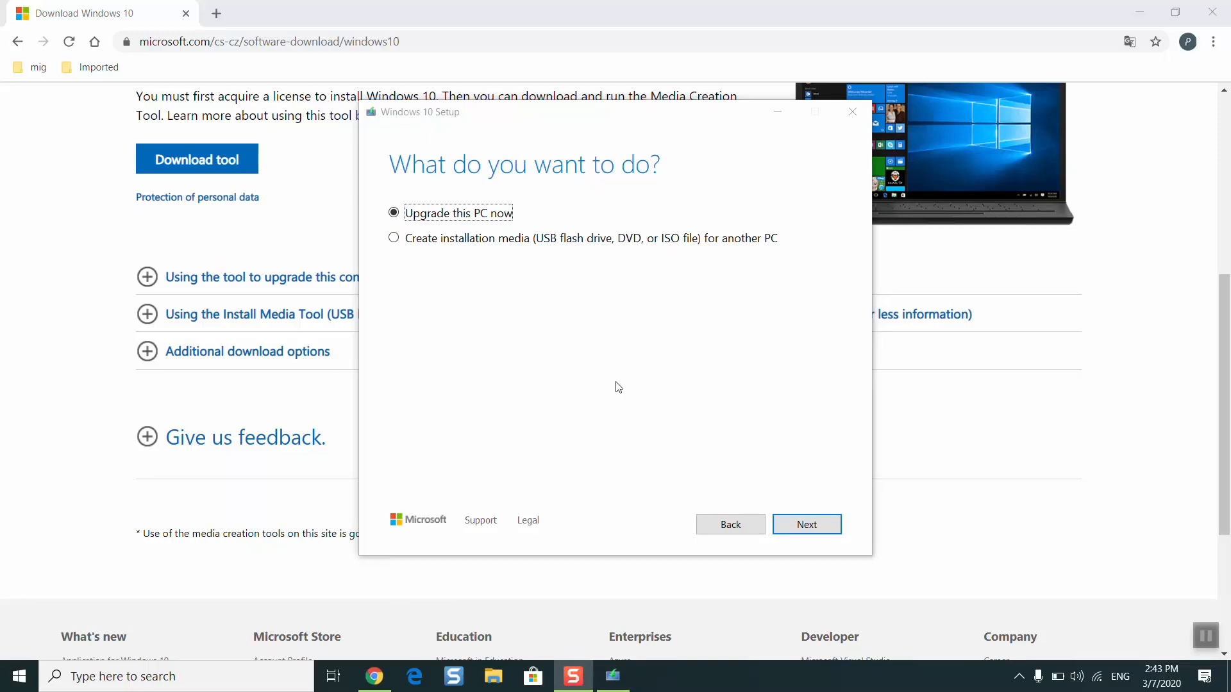
Step: Choose to create installation media for another PC and continue to the language, architecture and edition options
{"action": "left_click", "coordinate": [446, 247]}
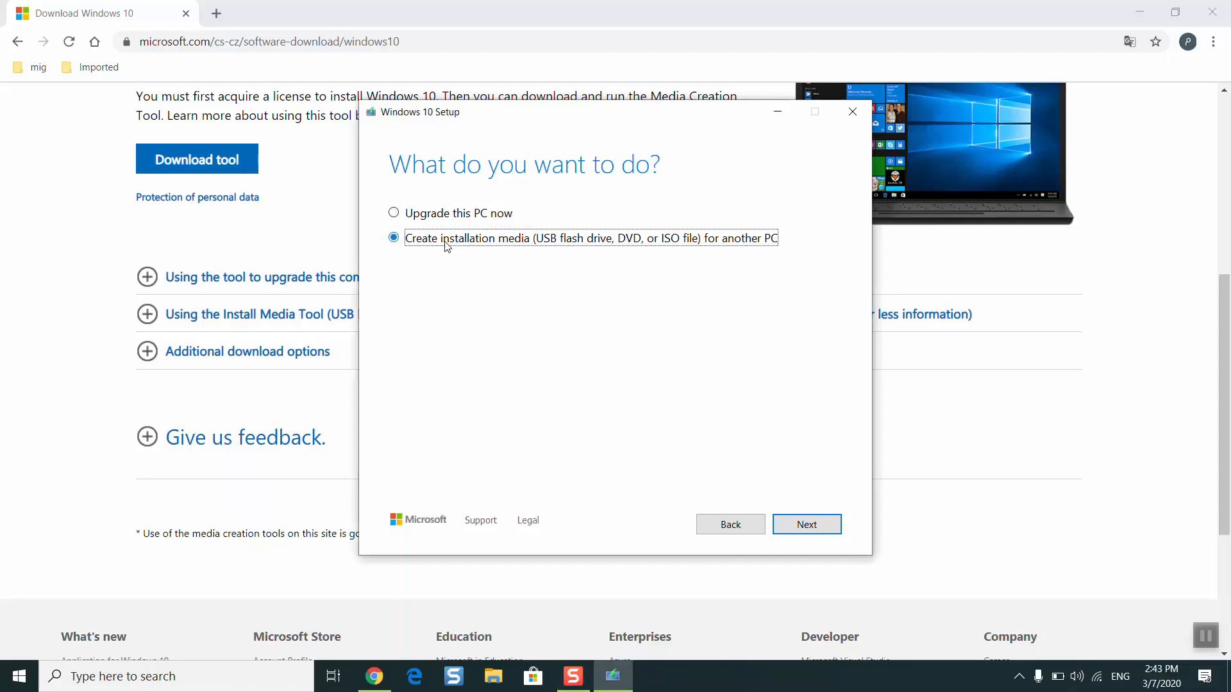
{"action": "left_click", "coordinate": [792, 527]}
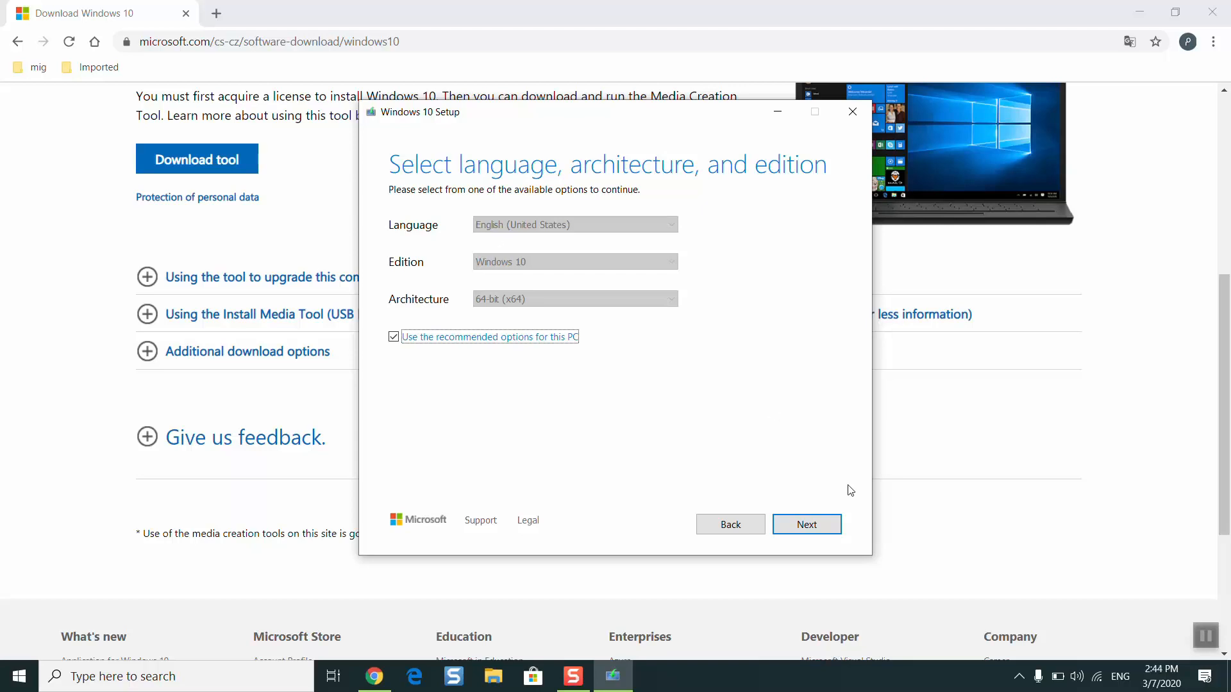
{"action": "left_click", "coordinate": [1208, 632]}
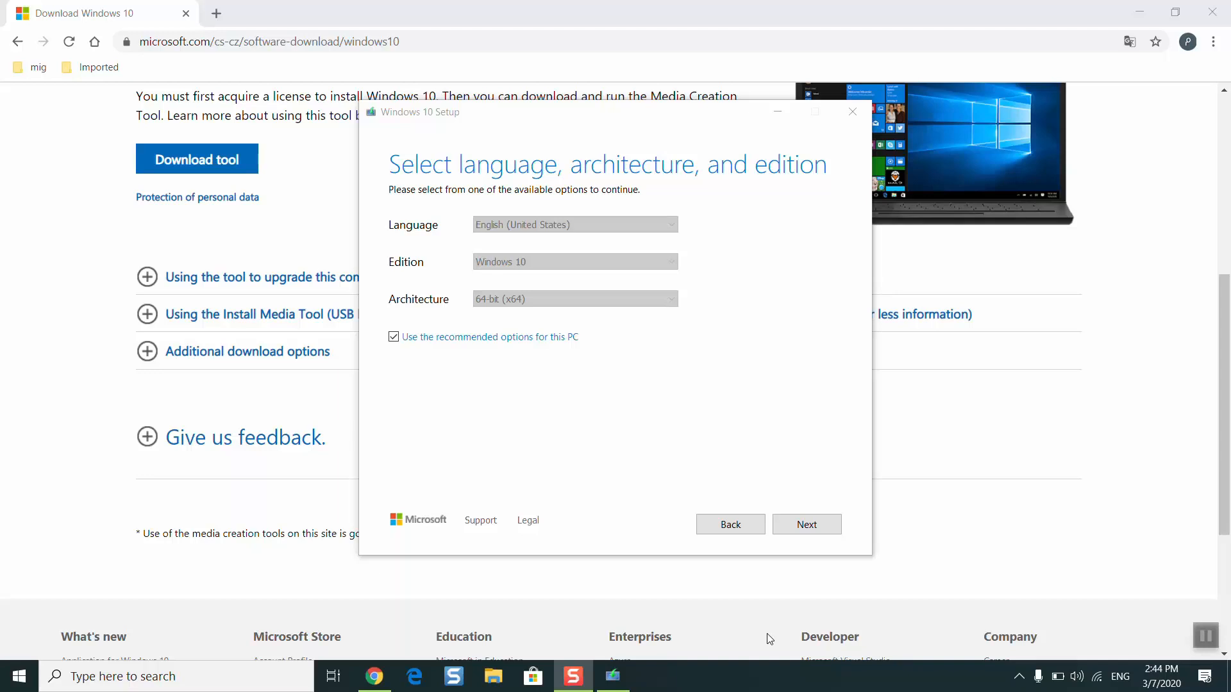
Step: Run dxdiag to check this computer's operating system version and architecture, and close the diagnostic tool
{"action": "left_click", "coordinate": [181, 680]}
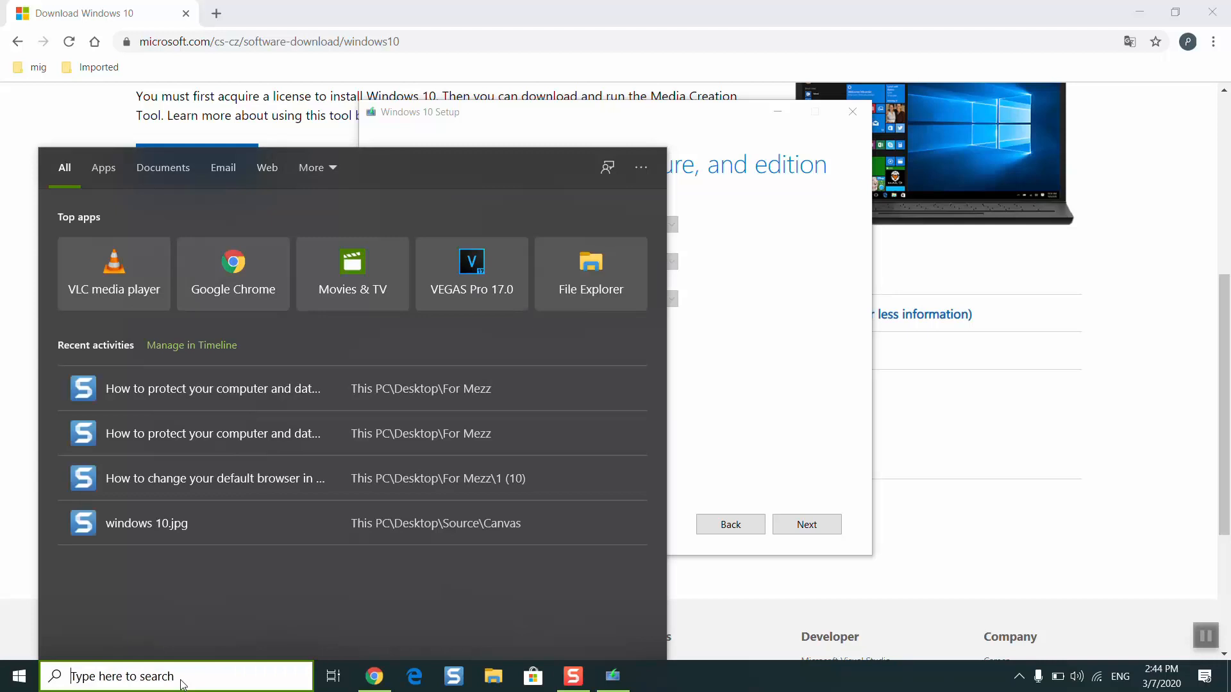
{"action": "type", "text": "dxdiag"}
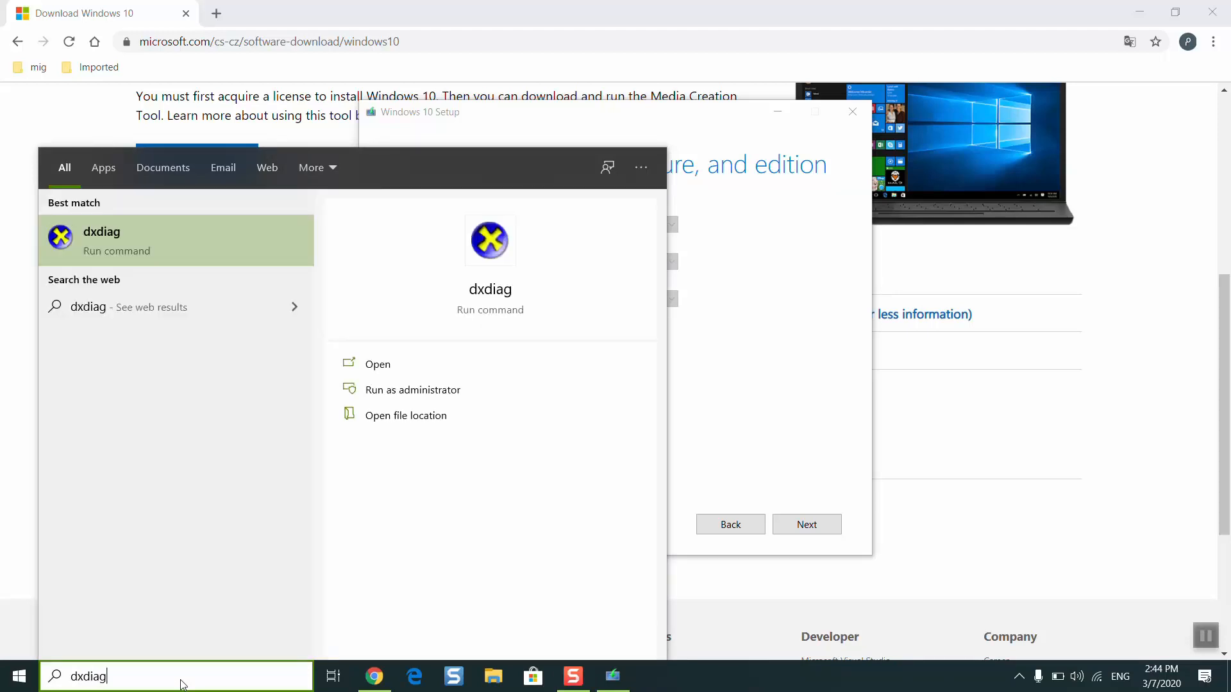
{"action": "left_click", "coordinate": [209, 256]}
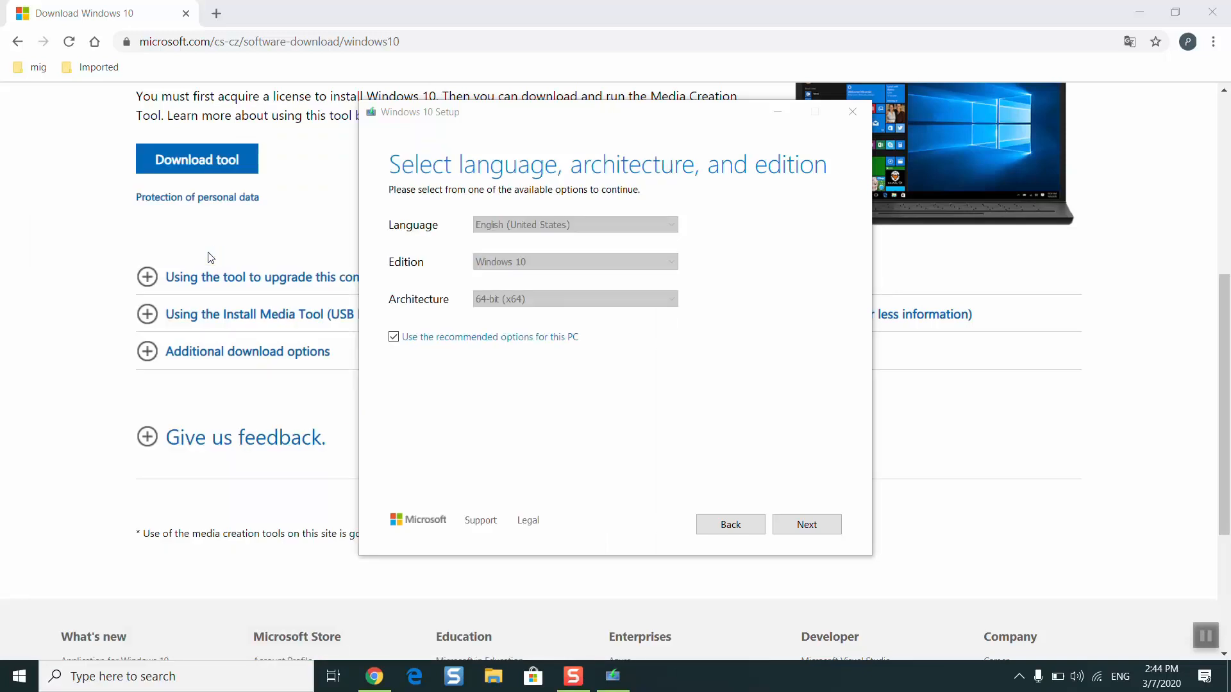
{"action": "left_click", "coordinate": [525, 404]}
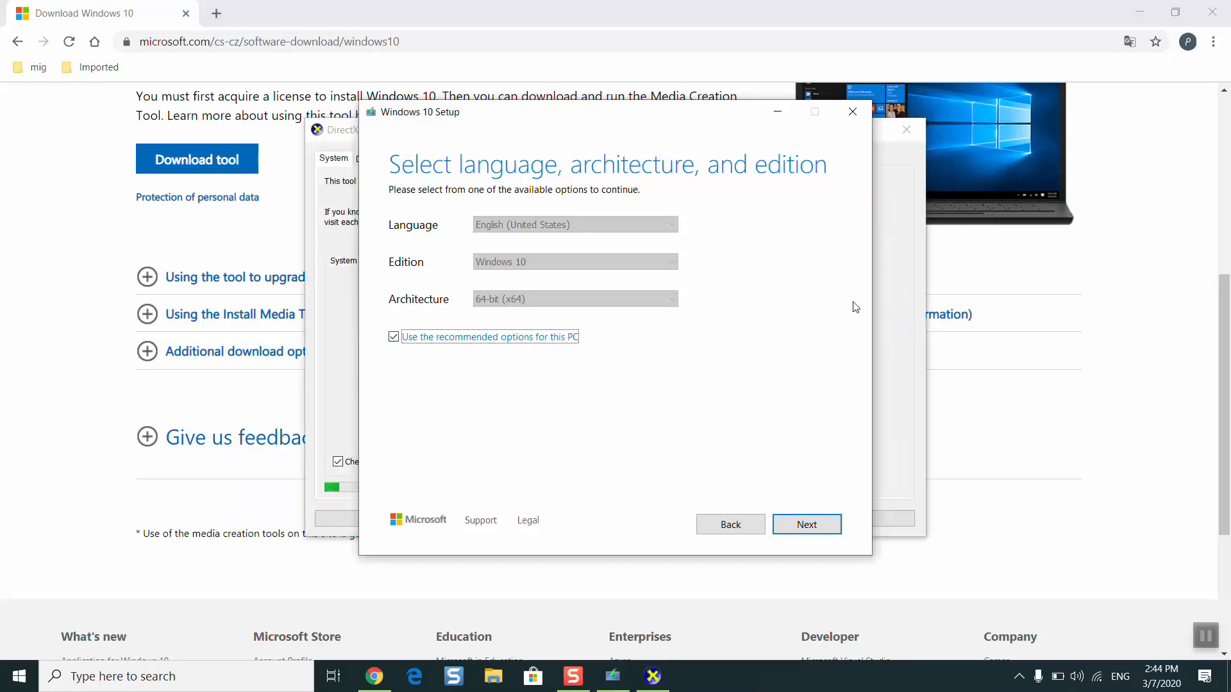
{"action": "left_click", "coordinate": [909, 303]}
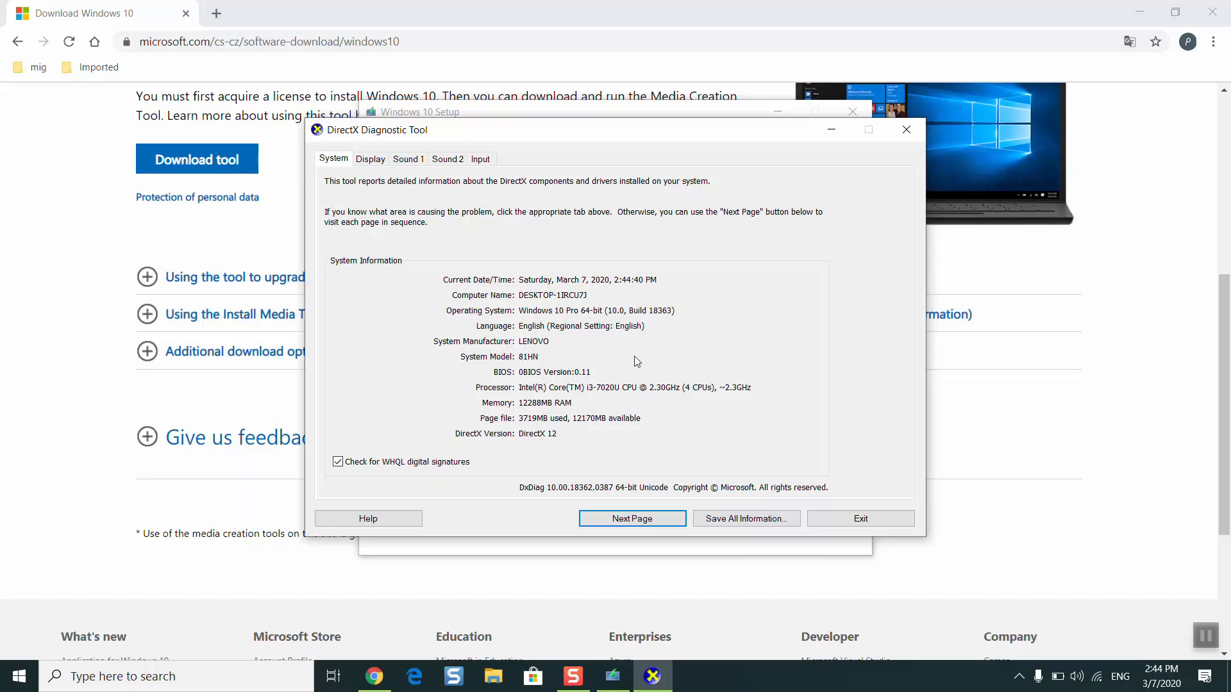
{"action": "left_click", "coordinate": [906, 130]}
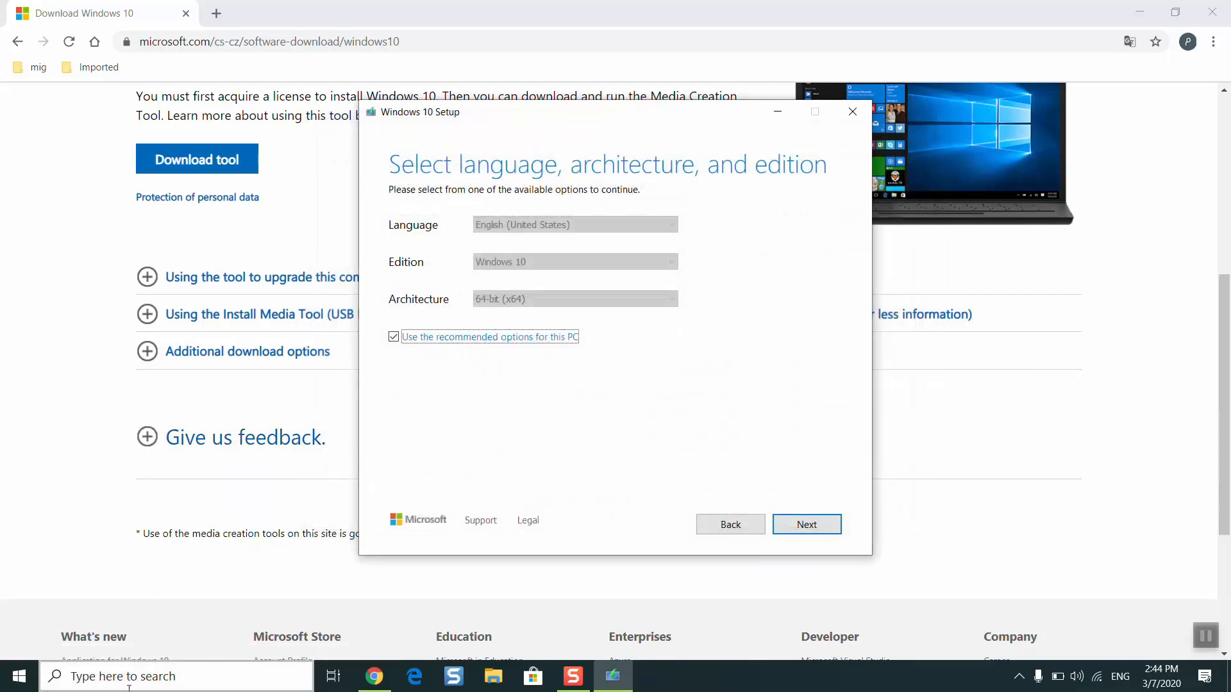
Step: View the System page under System and Security in Control Panel to check the system type, and close it
{"action": "left_click", "coordinate": [129, 688]}
{"action": "type", "text": "control"}
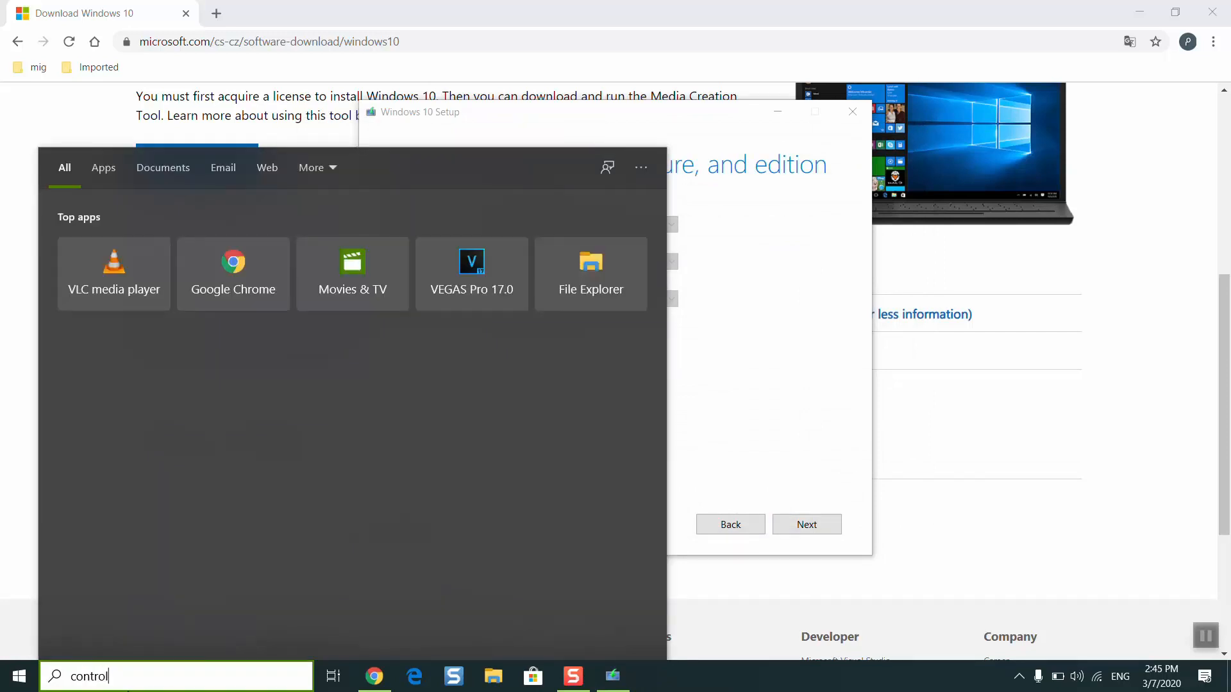
{"action": "type", "text": " panel"}
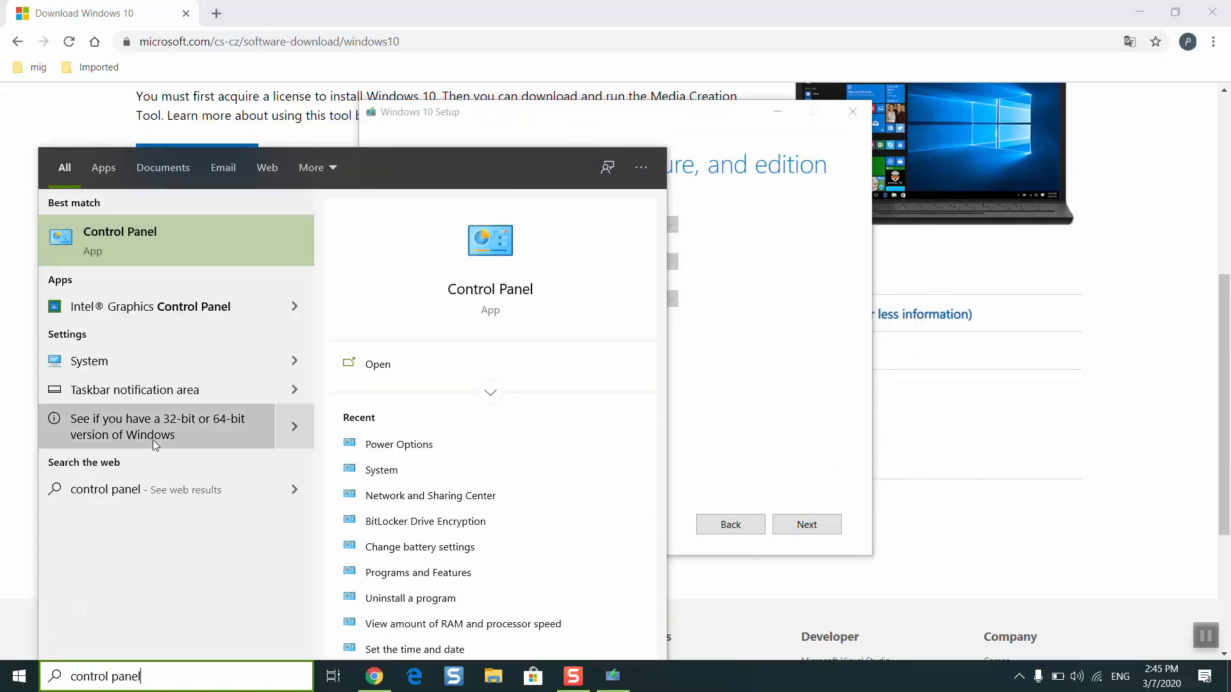
{"action": "left_click", "coordinate": [202, 255]}
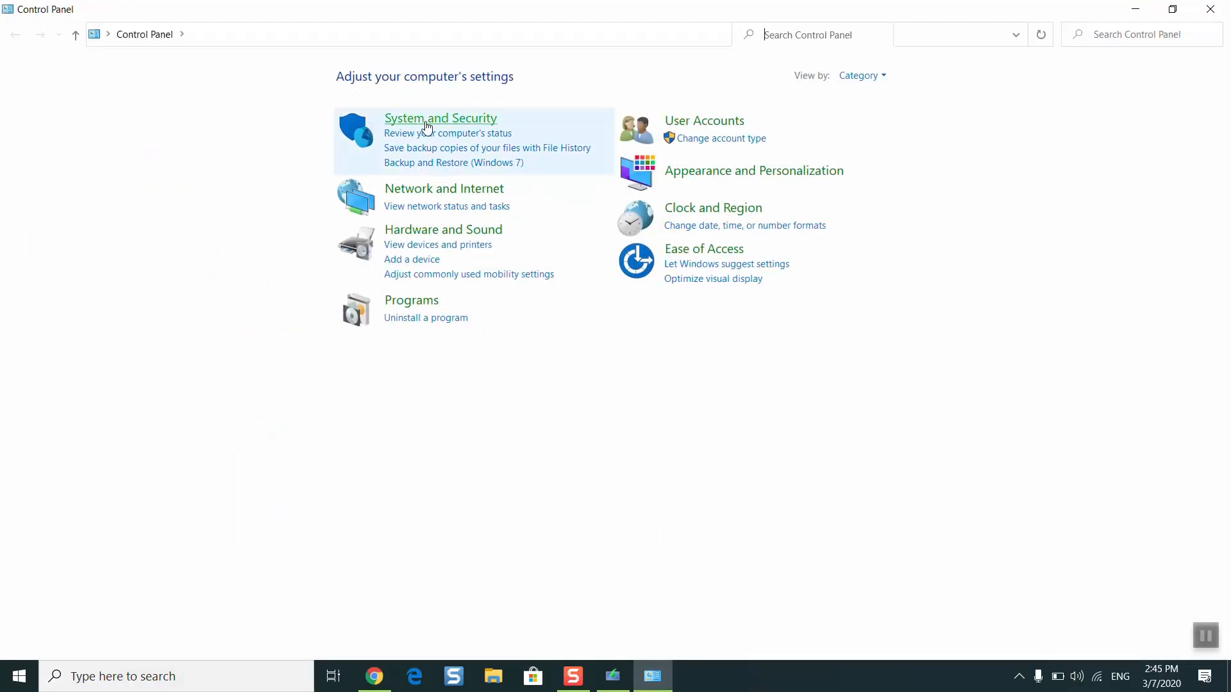
{"action": "left_click", "coordinate": [428, 122]}
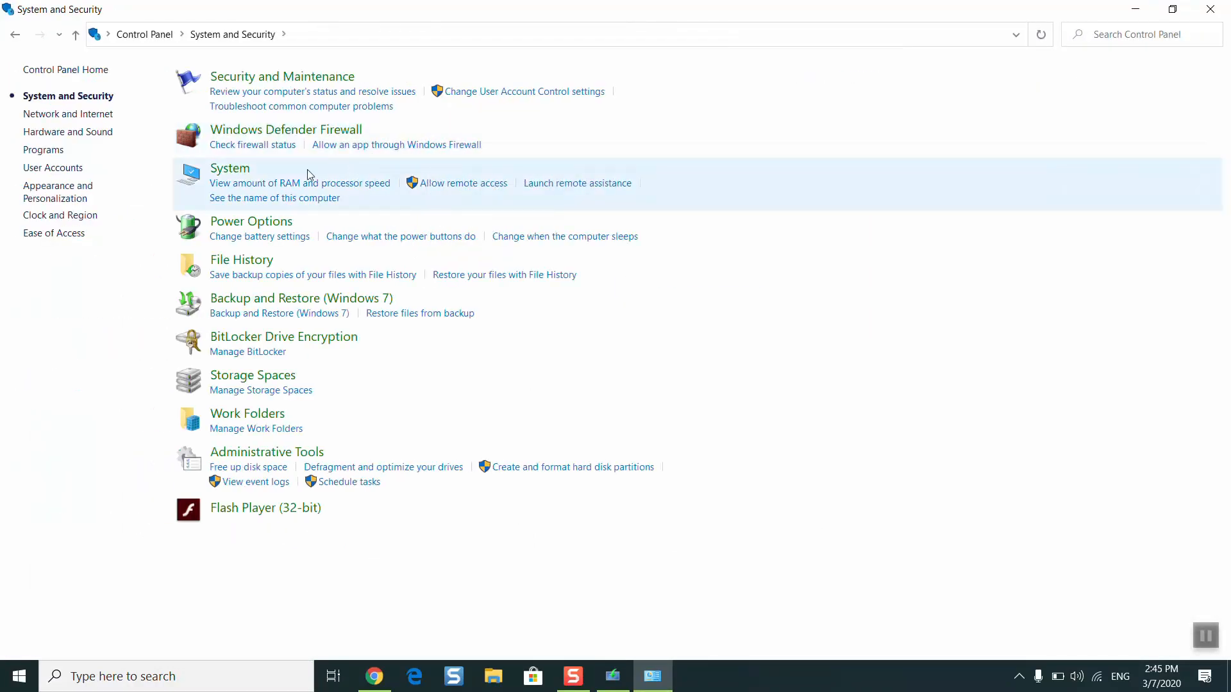
{"action": "left_click", "coordinate": [230, 170]}
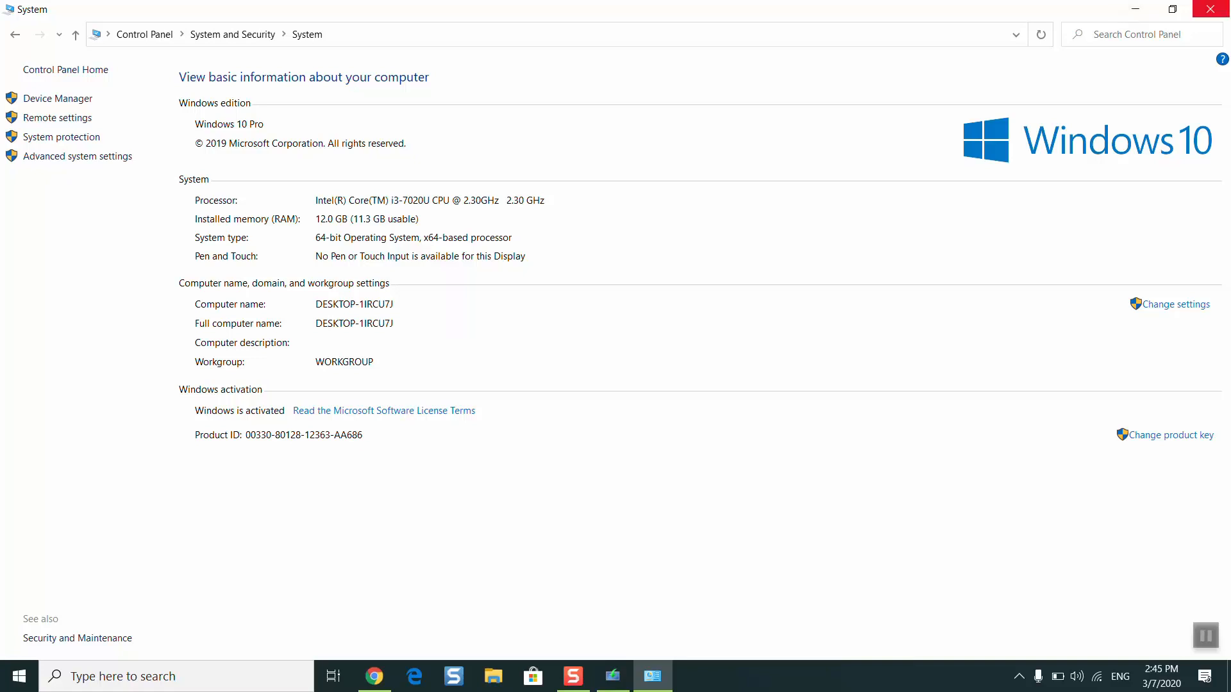
{"action": "left_click", "coordinate": [1211, 9]}
Step: Turn off the recommended options for this PC, set the architecture to 32-bit (x86), and continue to the media choice
{"action": "key", "text": "space"}
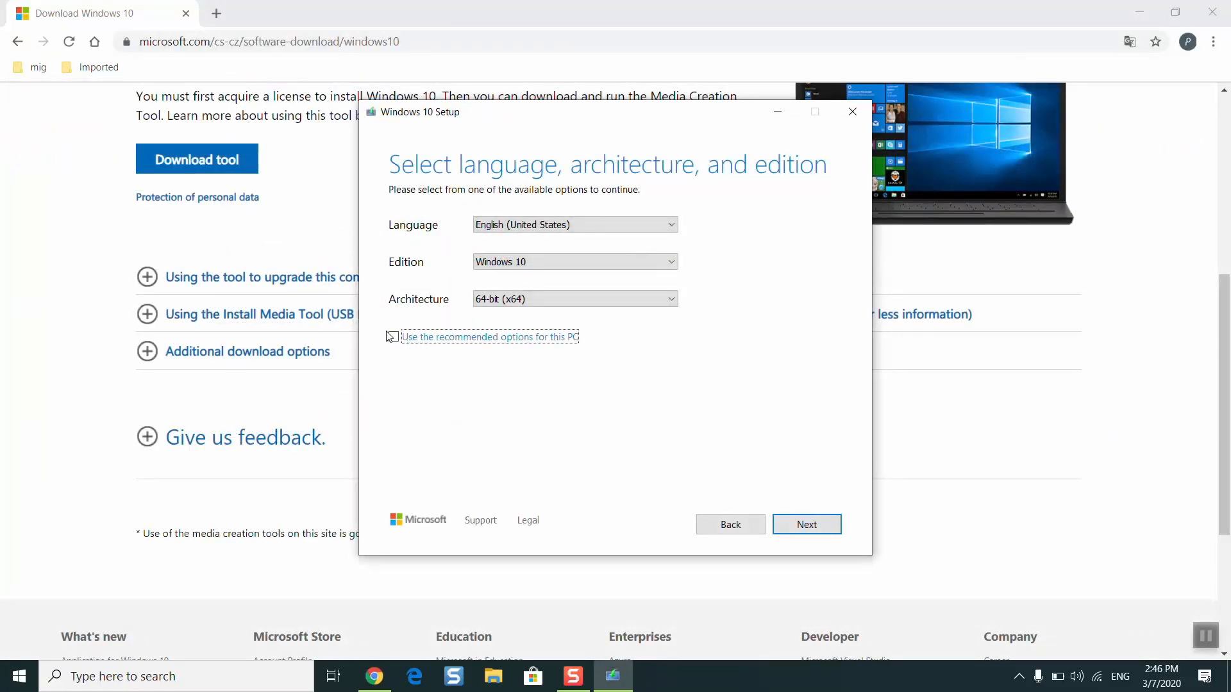
{"action": "left_click", "coordinate": [589, 303]}
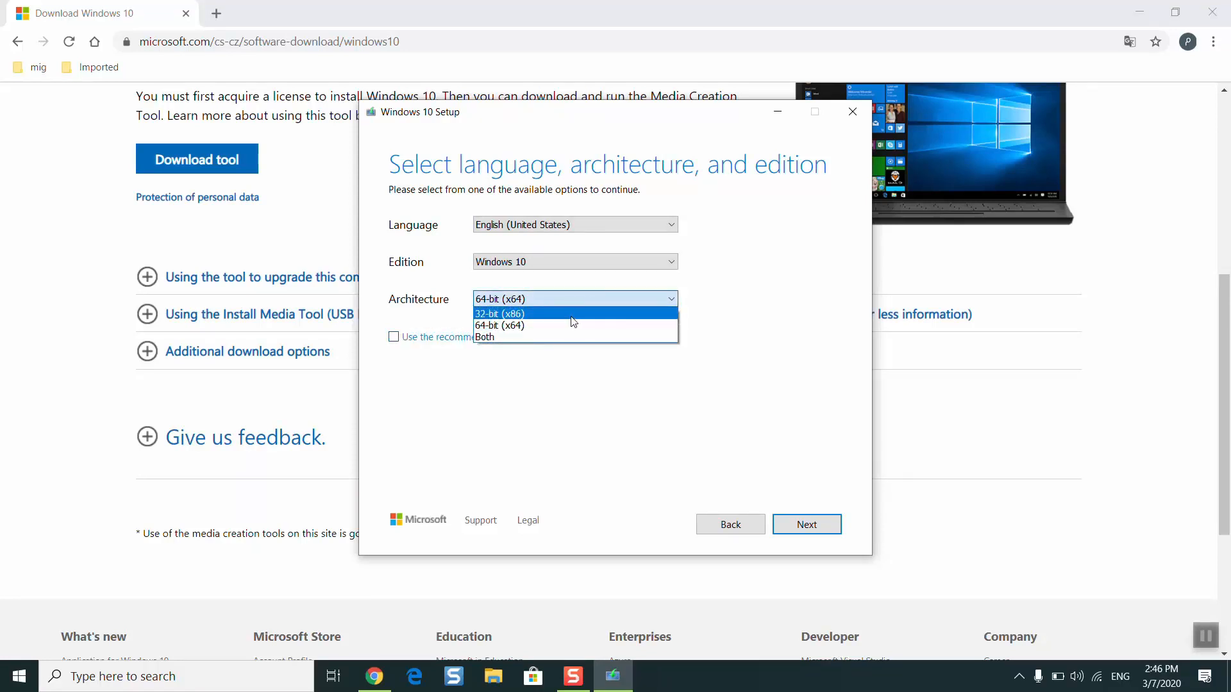
{"action": "left_click", "coordinate": [575, 319]}
{"action": "left_click", "coordinate": [518, 298]}
{"action": "left_click", "coordinate": [653, 423]}
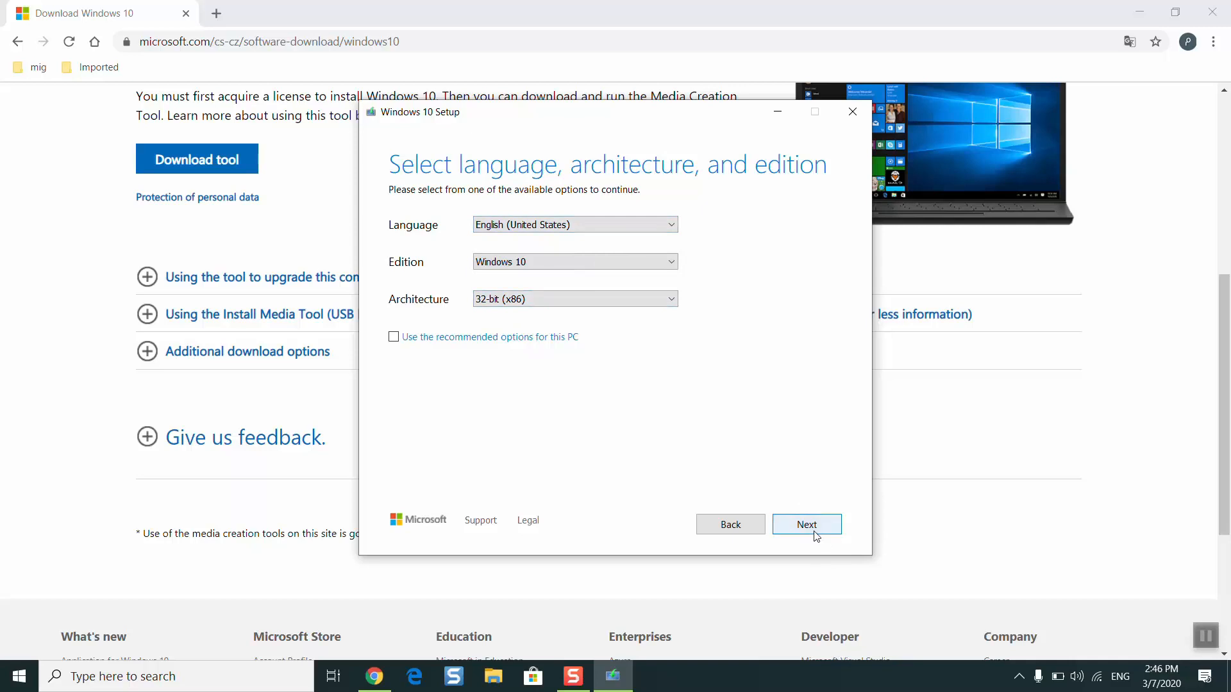
{"action": "left_click", "coordinate": [1203, 633]}
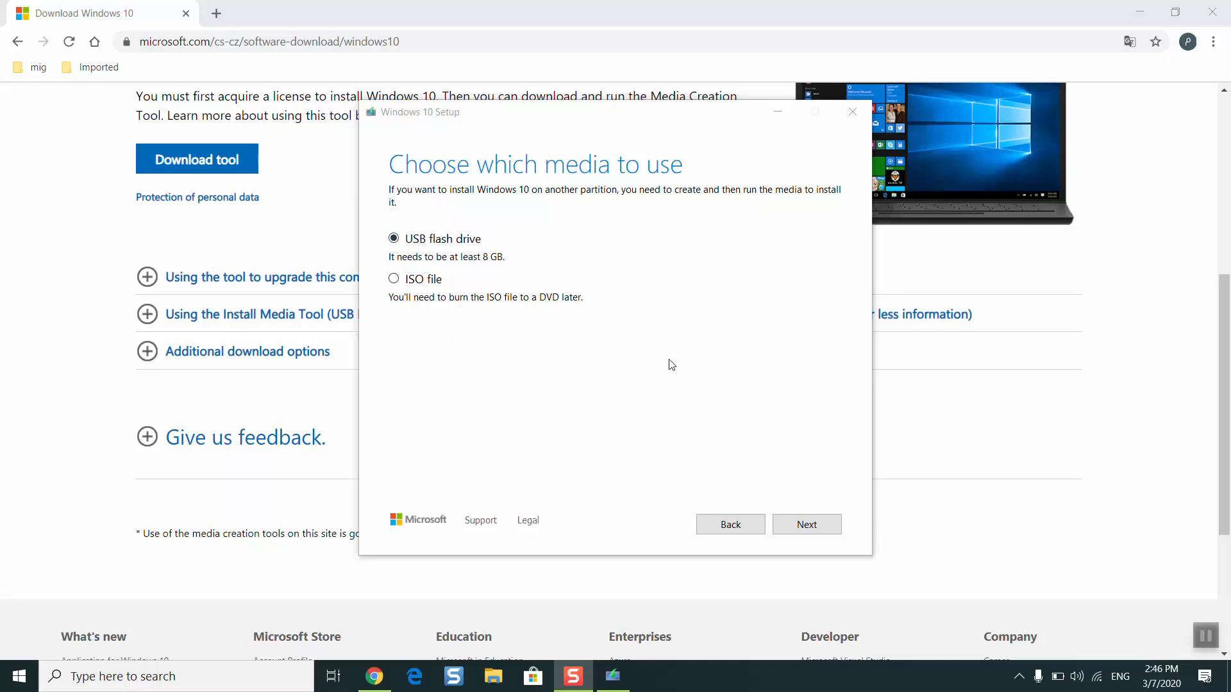
Step: Create the installation media on the USB flash drive F: (New Volume) and finish the setup
{"action": "left_click", "coordinate": [801, 525]}
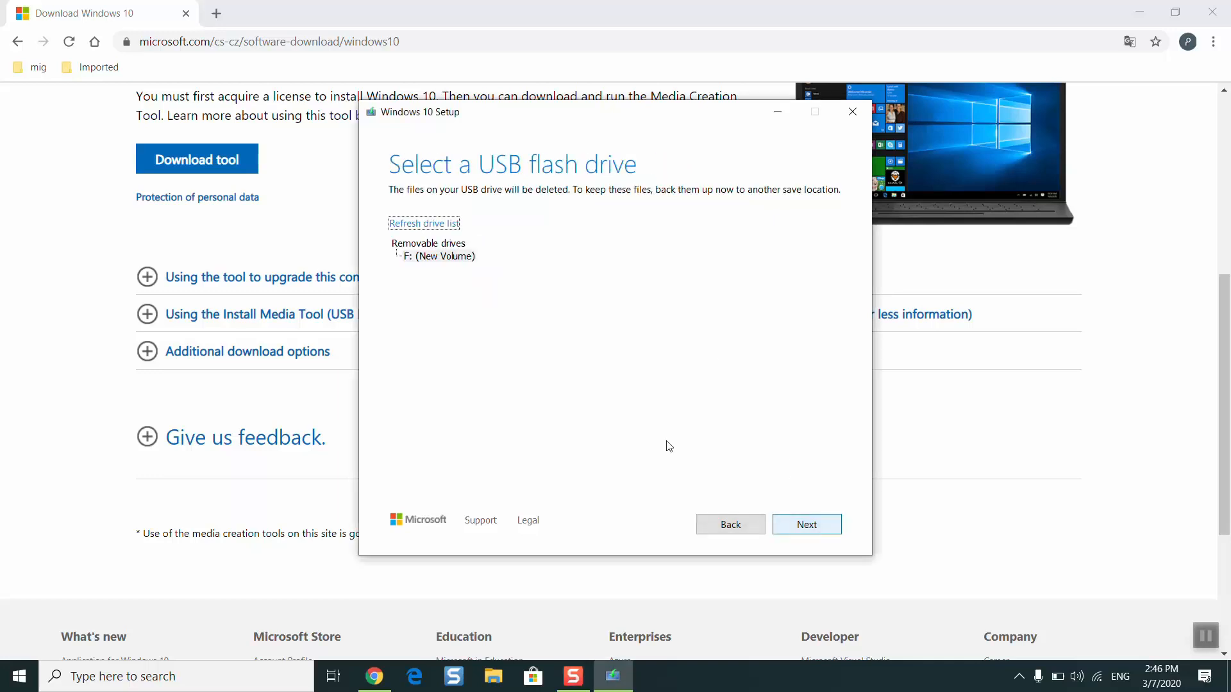
{"action": "left_click", "coordinate": [802, 524]}
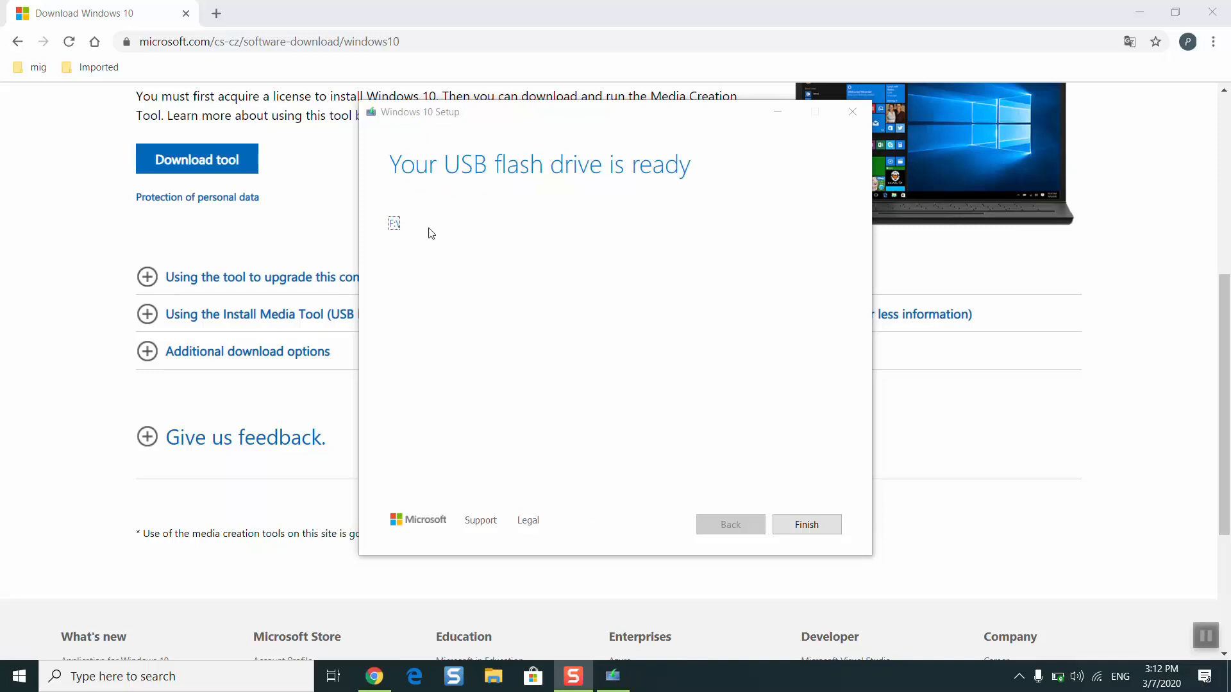
{"action": "left_click", "coordinate": [806, 524]}
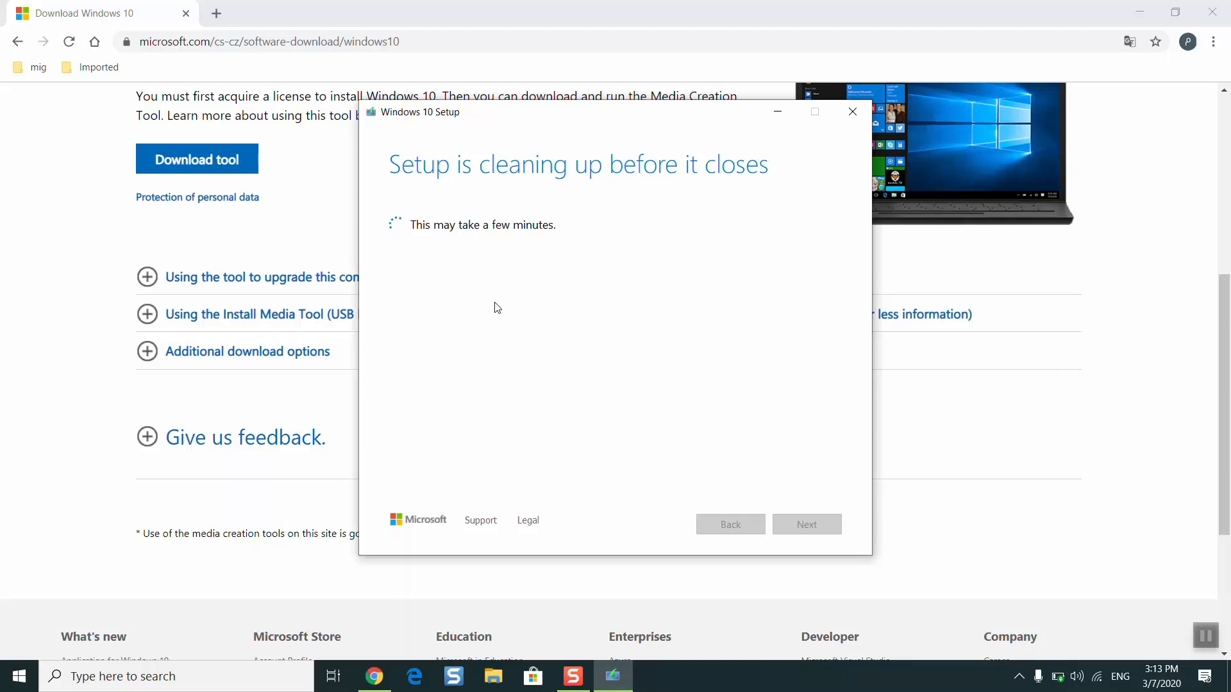
Step: Minimize the browser and open the ESD-USB (F:) drive in File Explorer to inspect the created installation files
{"action": "left_click", "coordinate": [1139, 12]}
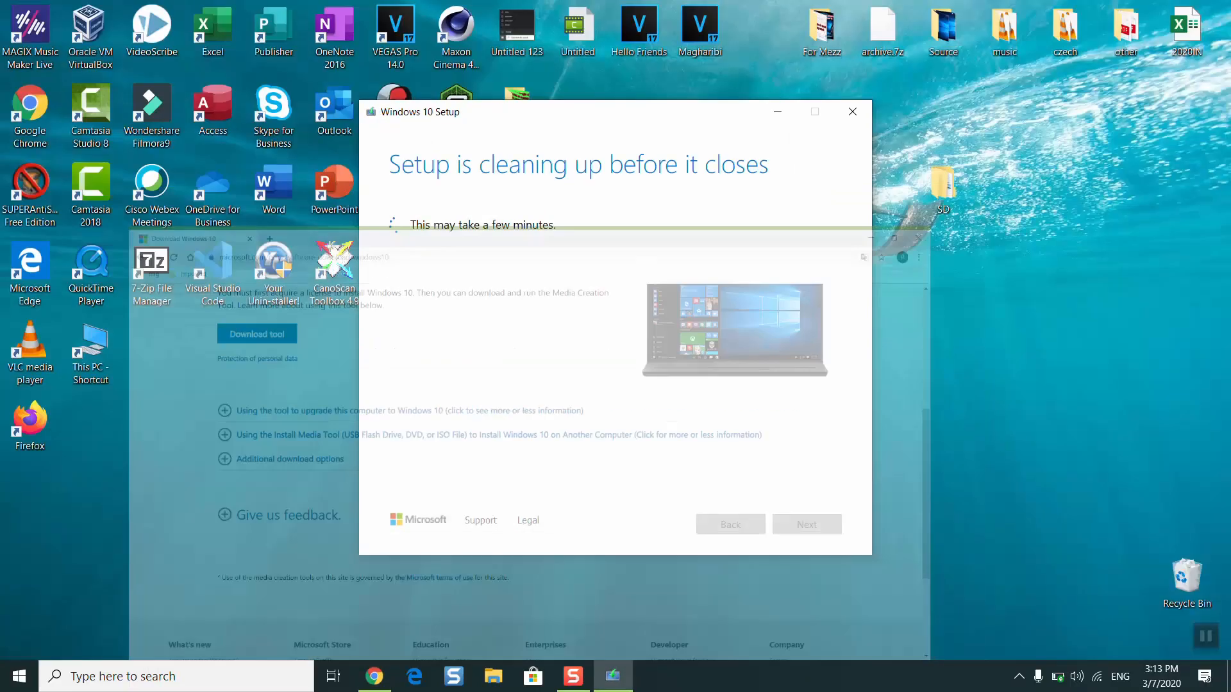
{"action": "key", "text": "super+e"}
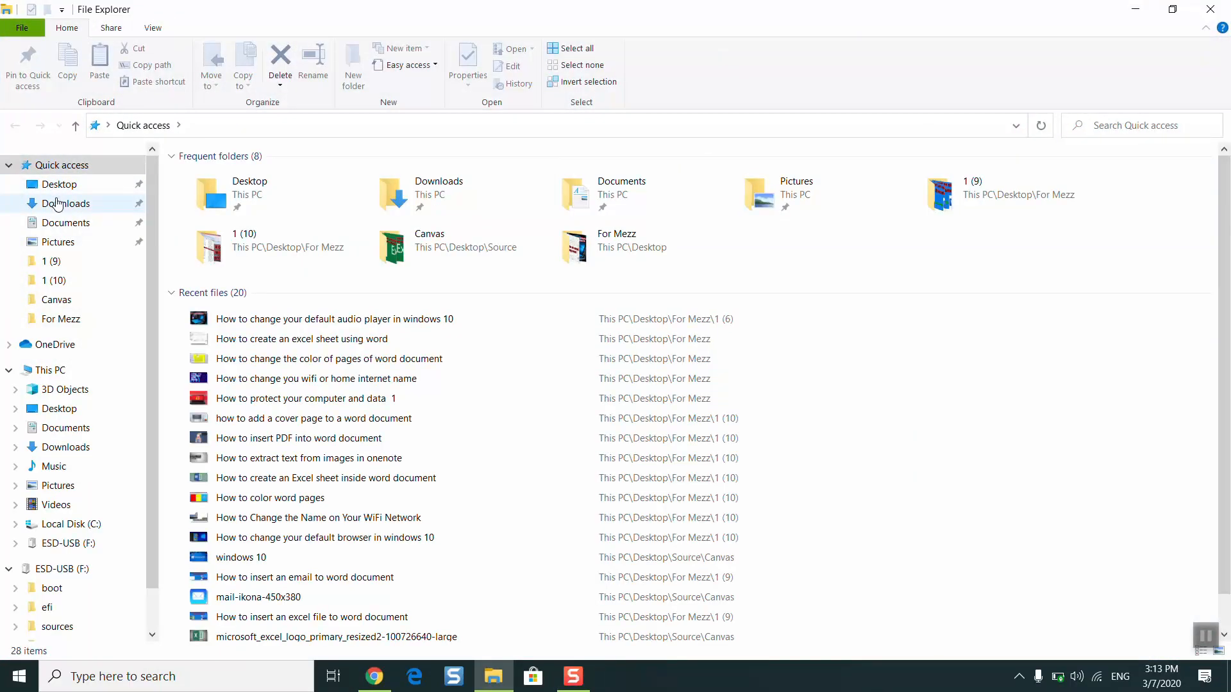
{"action": "left_click", "coordinate": [57, 205]}
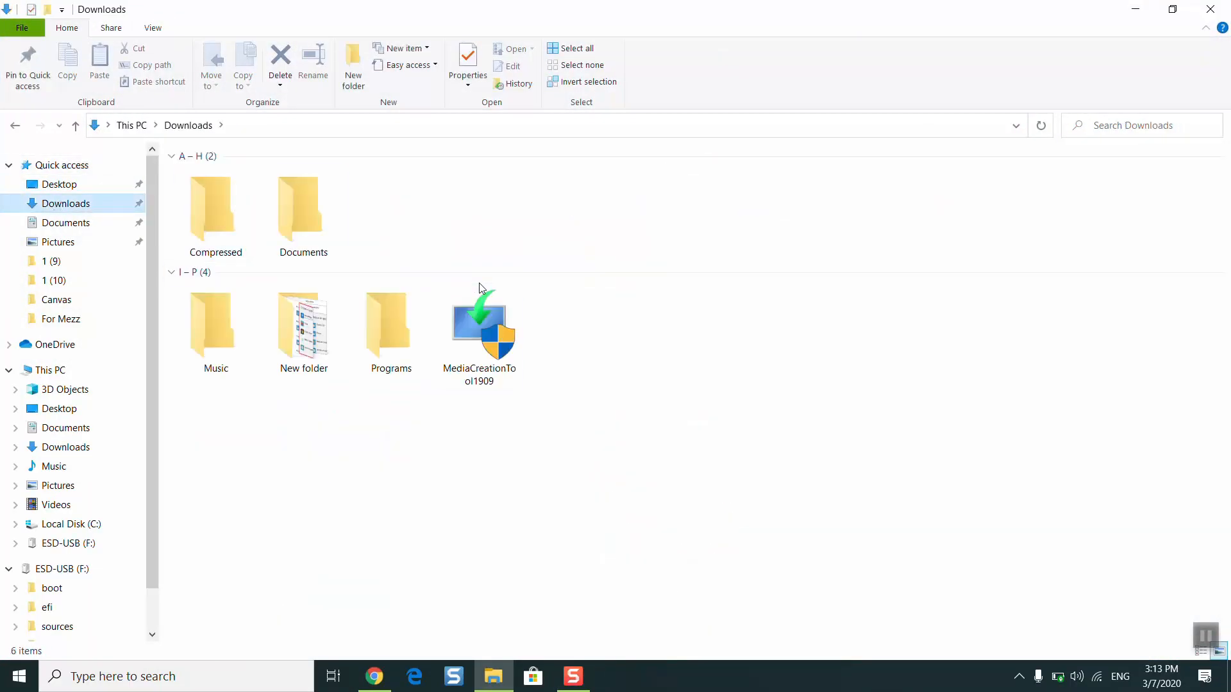
{"action": "left_click", "coordinate": [69, 371]}
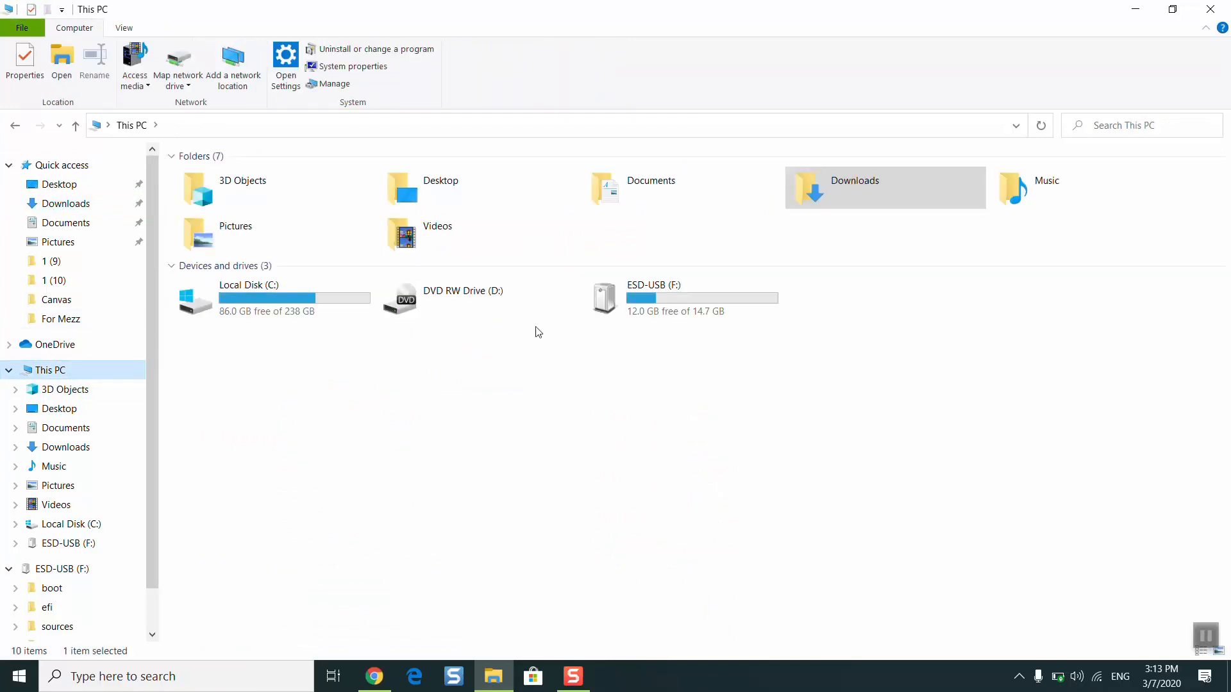
{"action": "left_click", "coordinate": [617, 302]}
{"action": "double_click", "coordinate": [617, 302]}
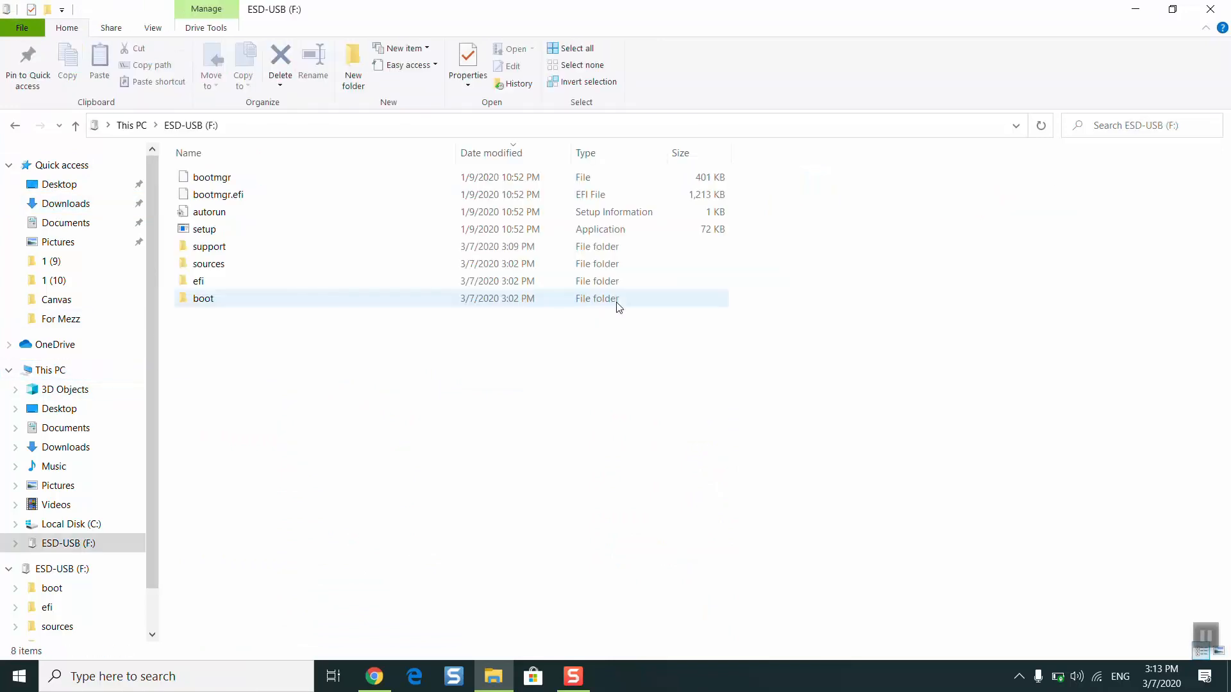